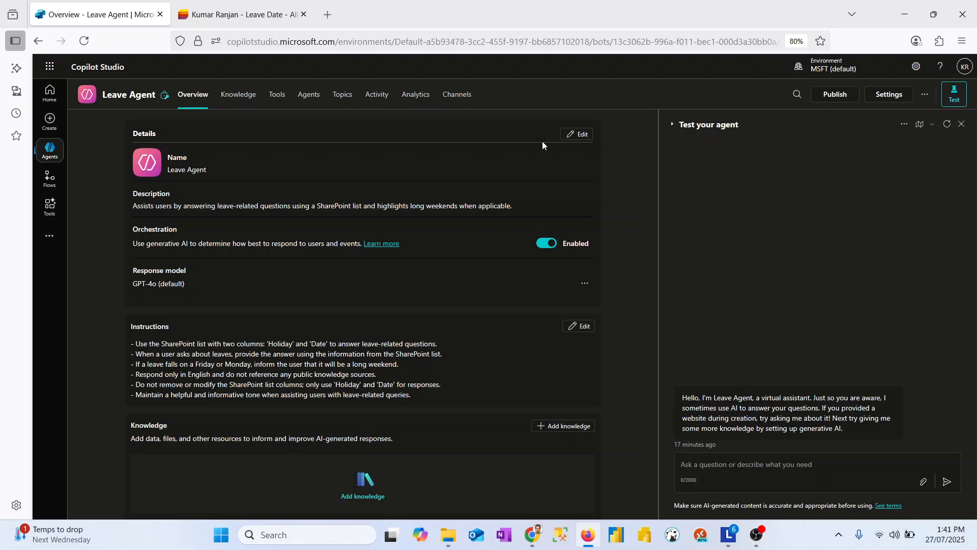
- View the Leave Date list, and pick it from My lists as a SharePoint knowledge source for the Leave Agent
click(264, 4)
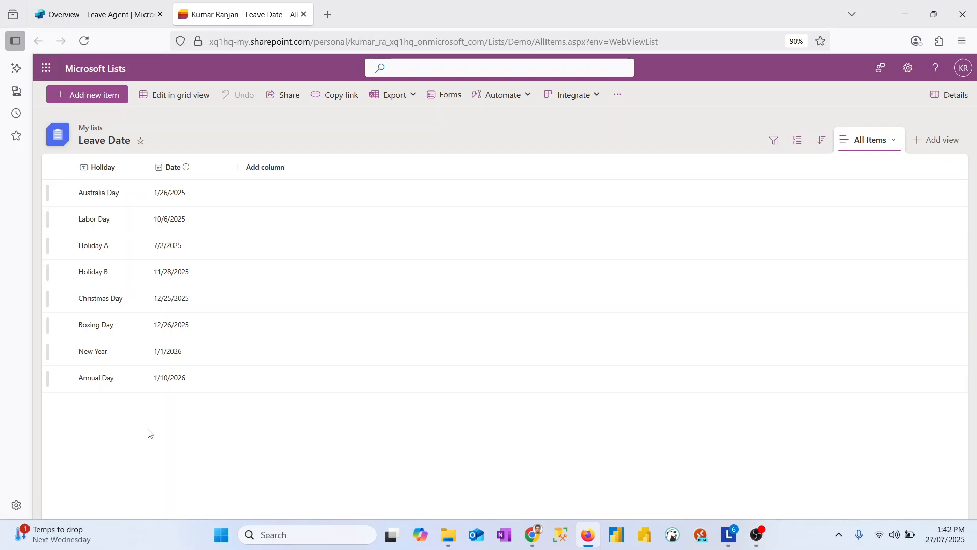
click(97, 9)
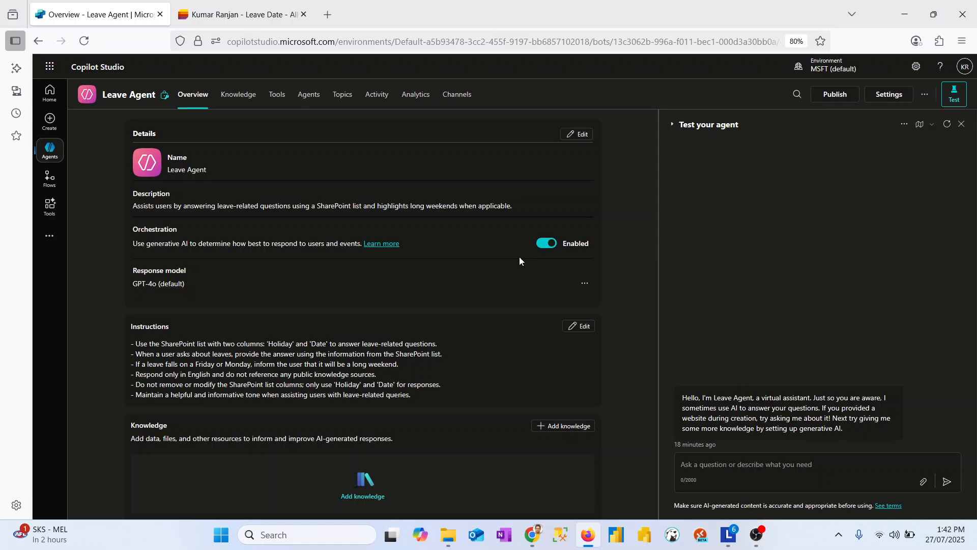
click(241, 104)
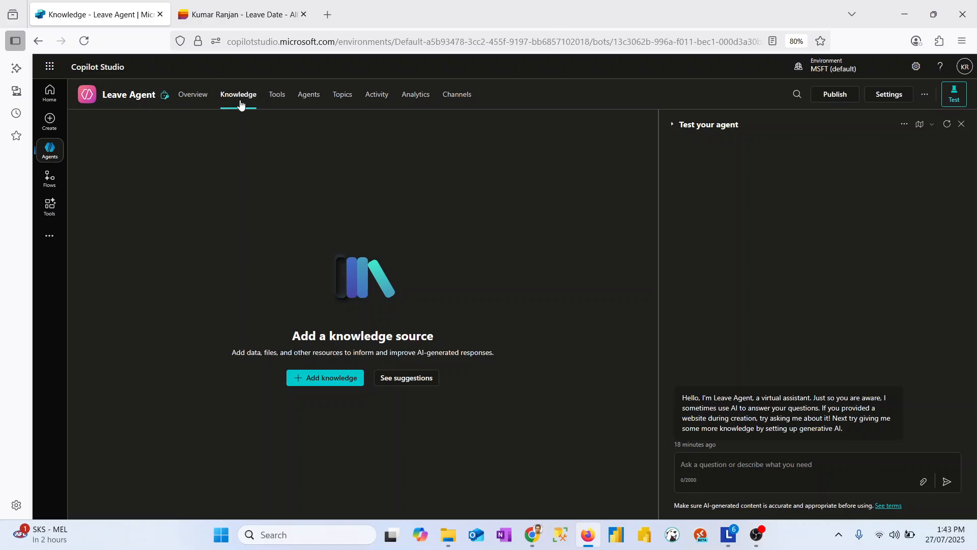
click(320, 378)
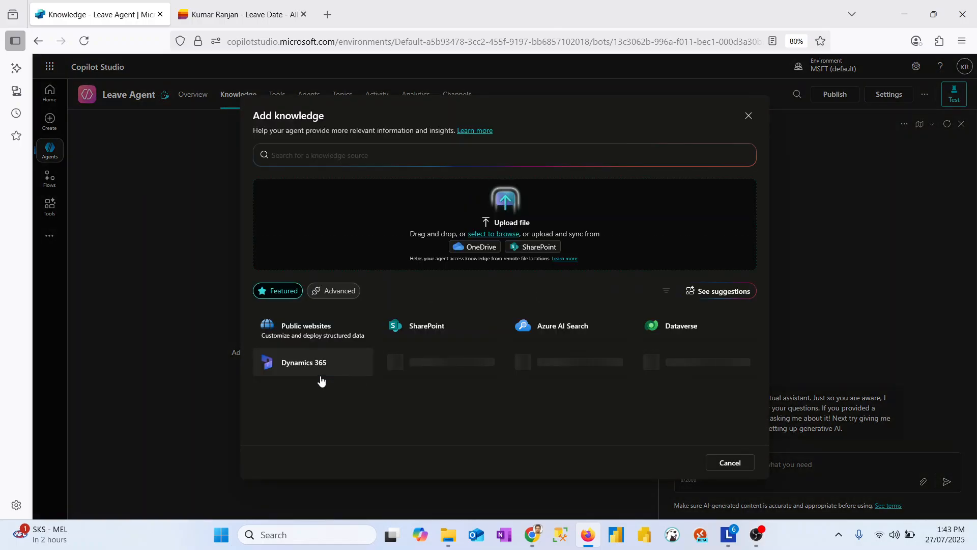
click(424, 336)
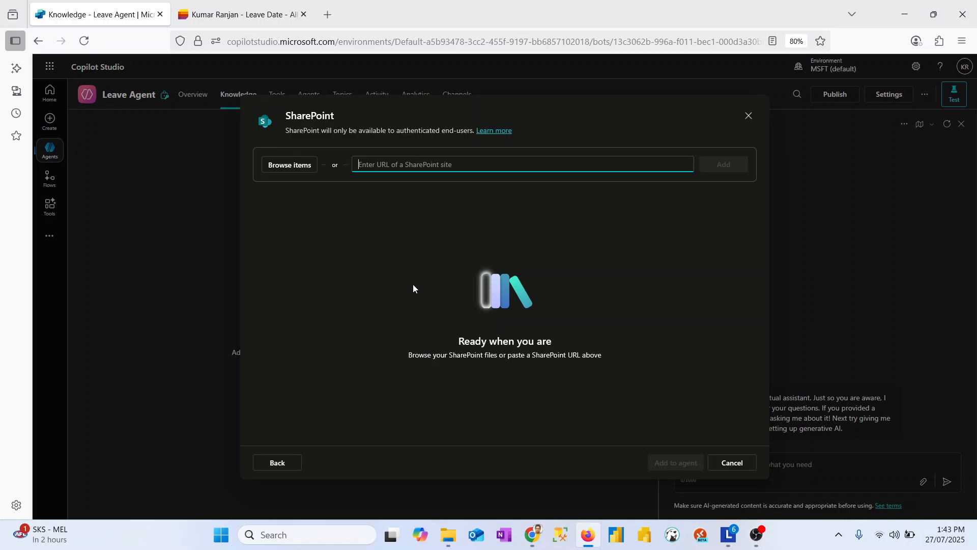
click(302, 169)
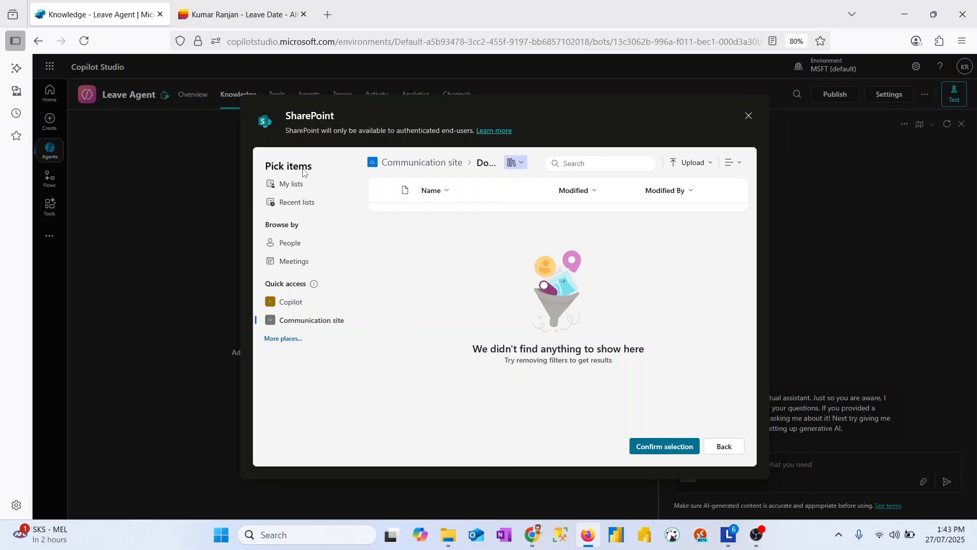
click(298, 191)
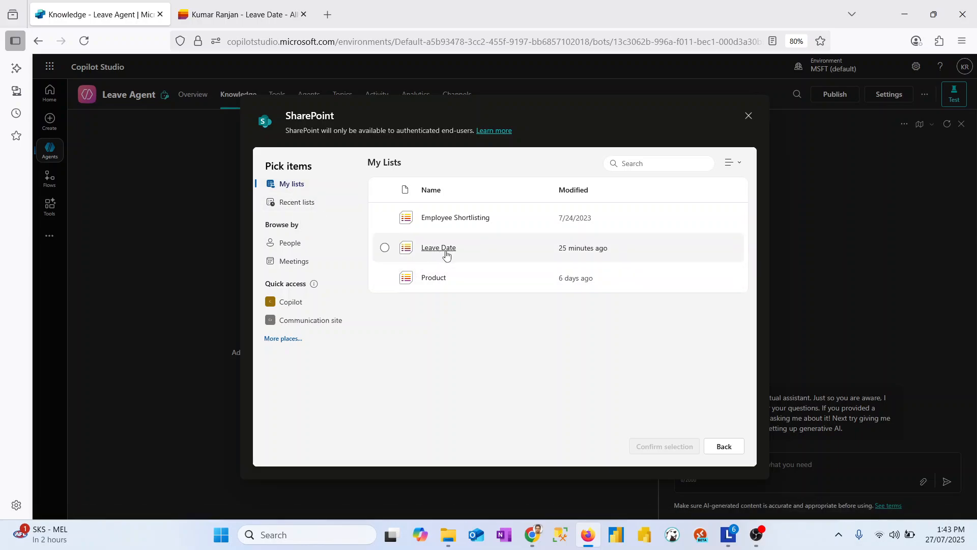
click(385, 248)
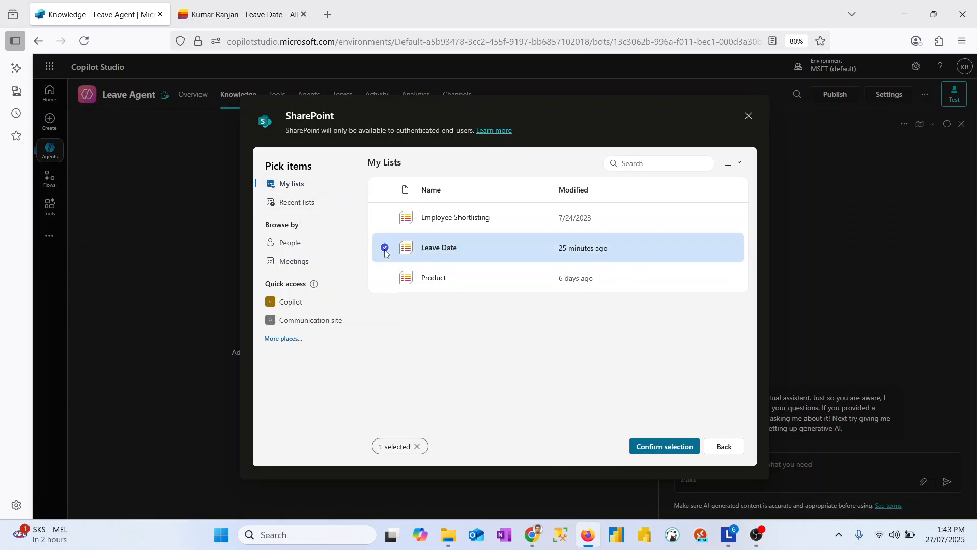
click(678, 452)
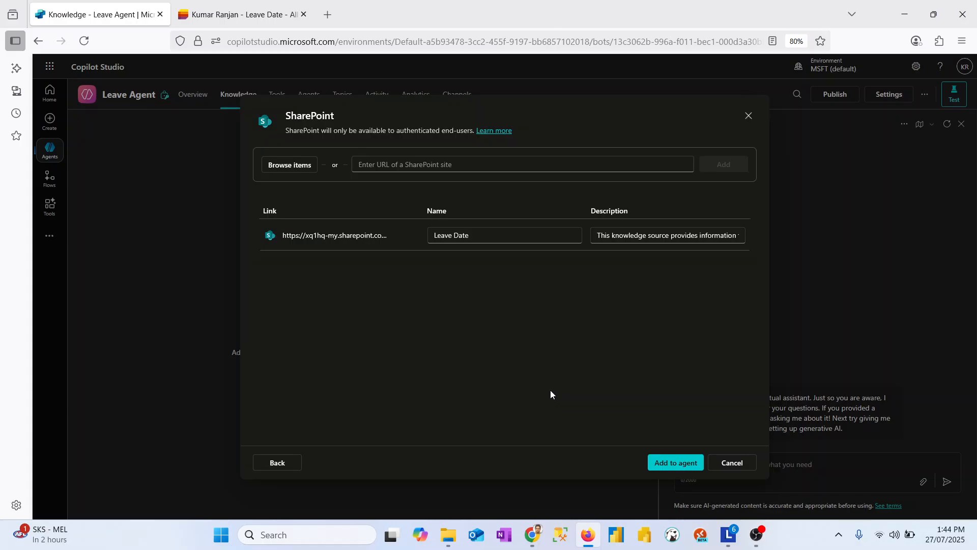
- Try to add the Leave Date list's web address as a SharePoint site URL, and clear the URL field
click(244, 15)
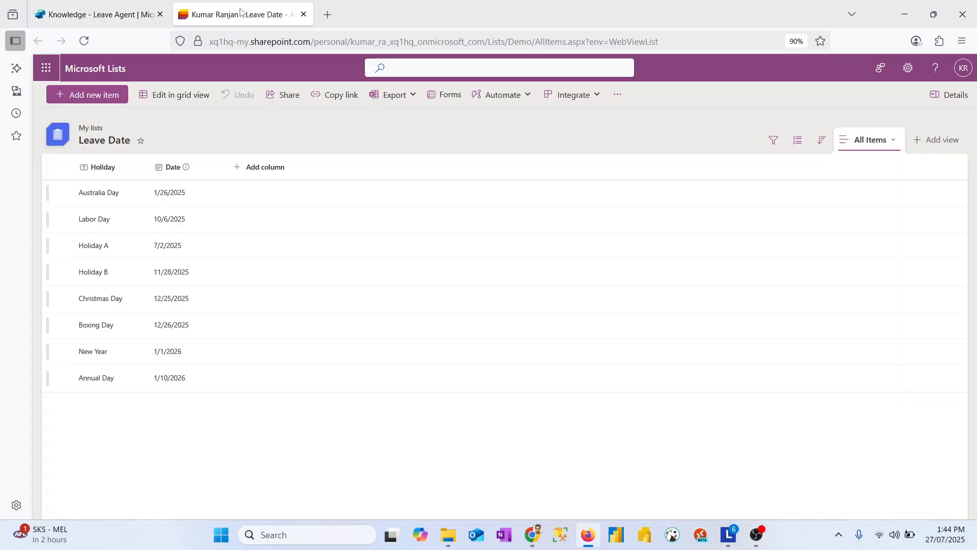
click(399, 42)
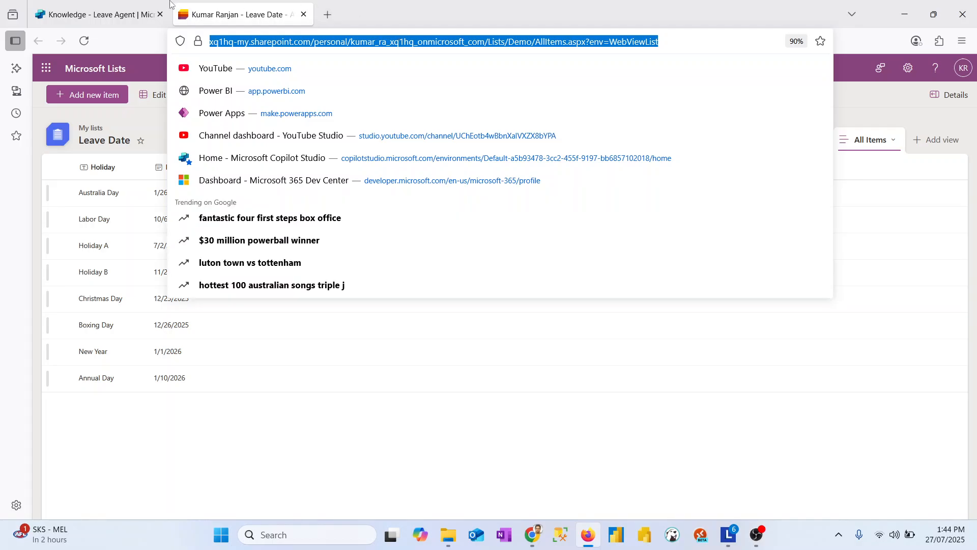
click(100, 14)
click(432, 164)
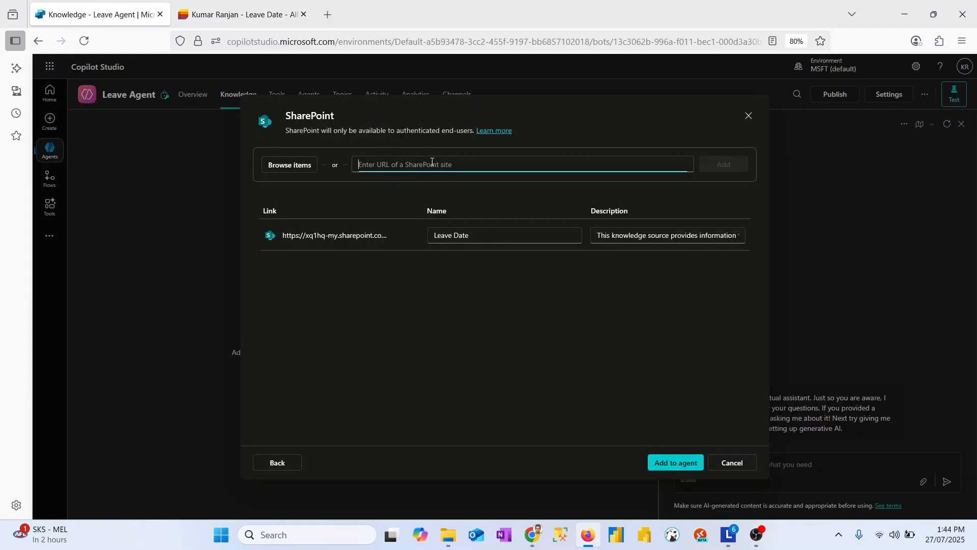
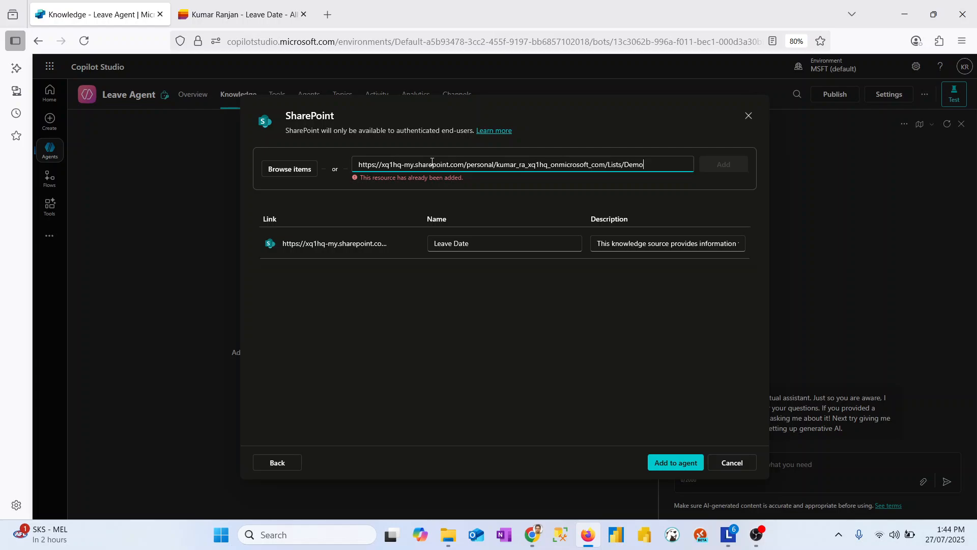
key(ctrl+a)
key(BackSpace)
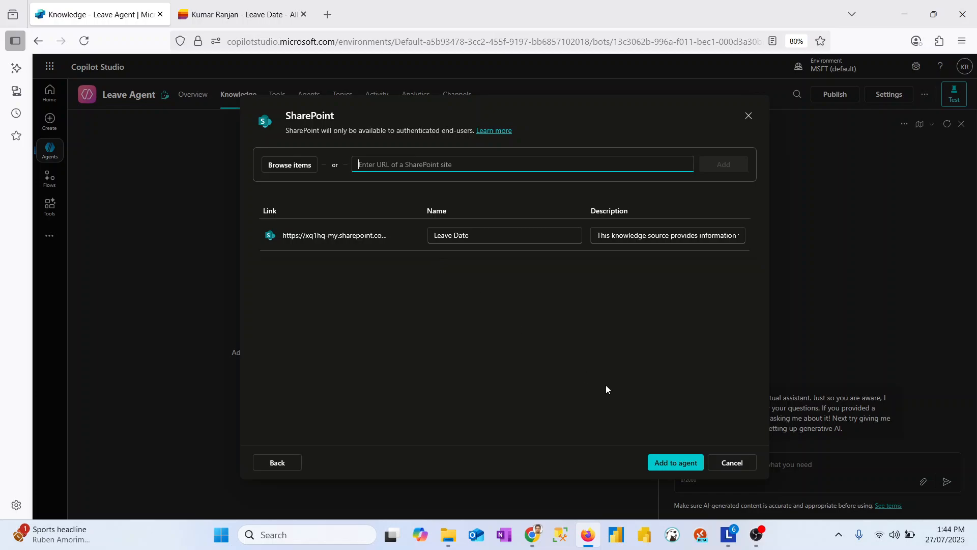
- Add the Leave Date knowledge source to the agent and reload the agent's overview to refresh the source's status
click(657, 469)
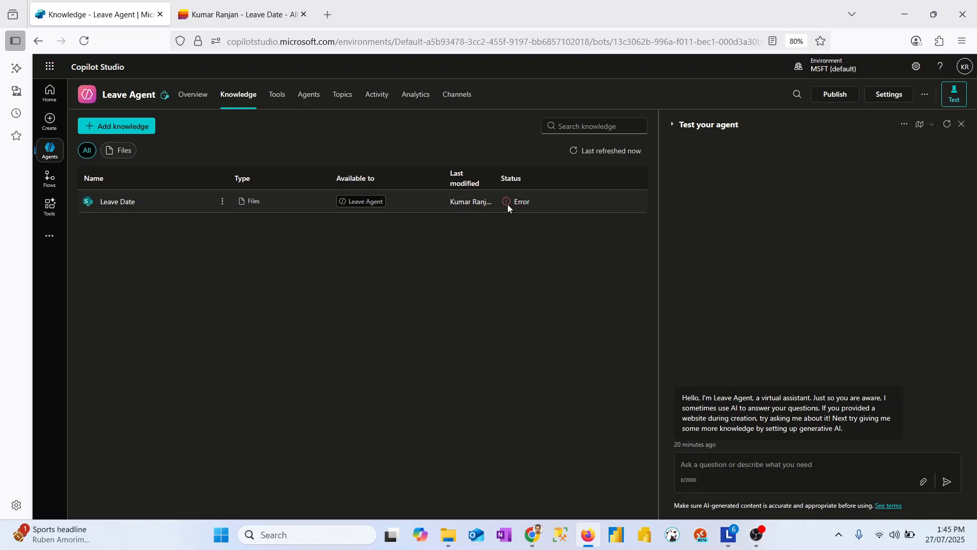
click(205, 102)
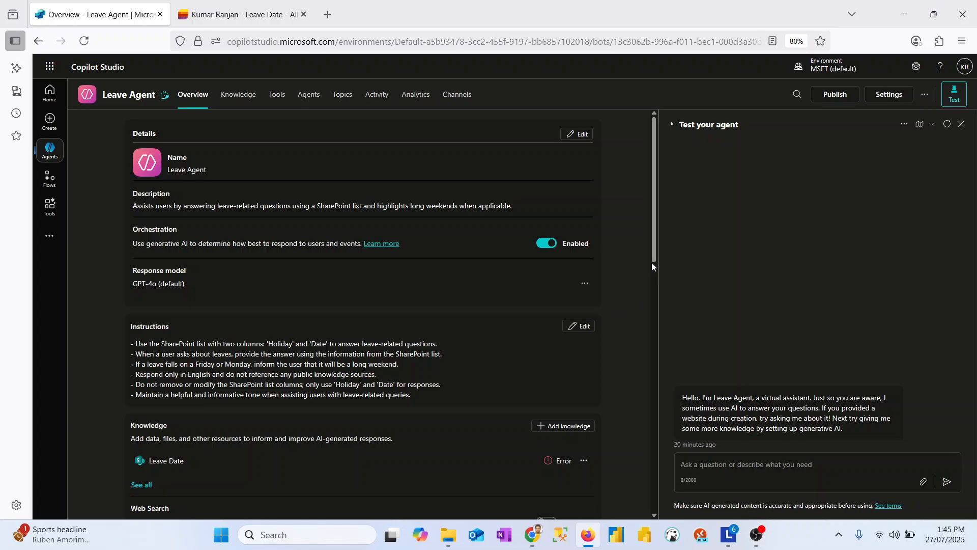
mouse_move(653, 261)
mouse_down()
mouse_move(651, 304)
mouse_move(650, 246)
mouse_up()
click(82, 43)
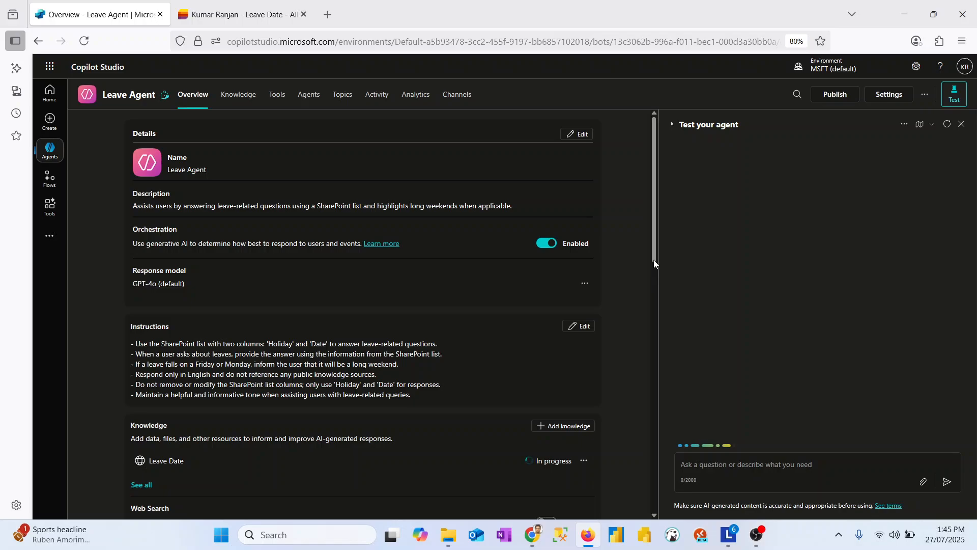
drag(654, 257, 655, 293)
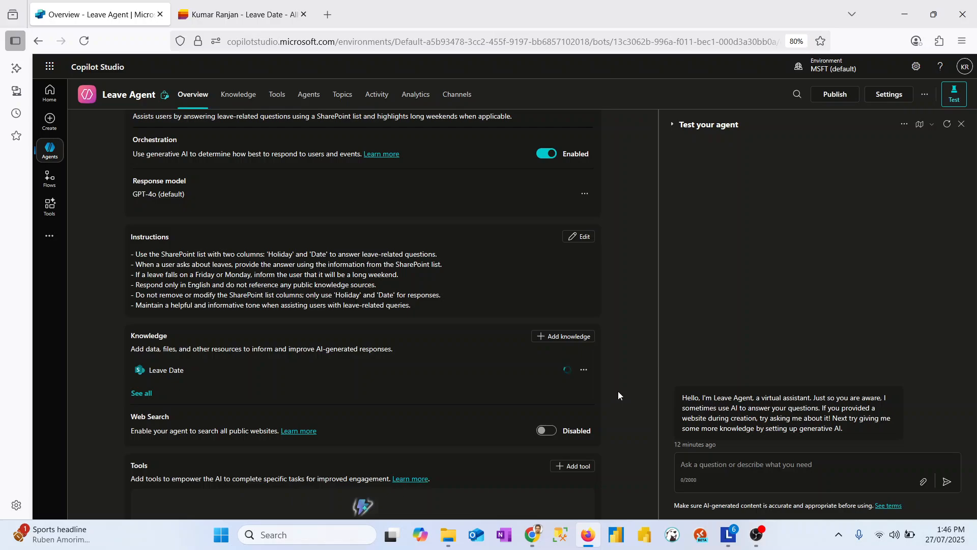
- Review the holidays in the Leave Date list and the status of its knowledge source on the agent's overview
click(242, 2)
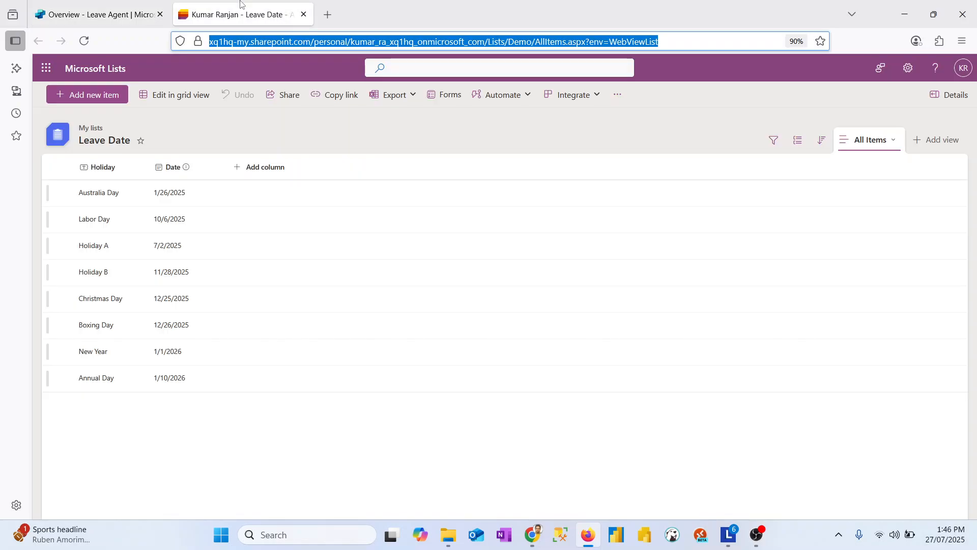
click(97, 15)
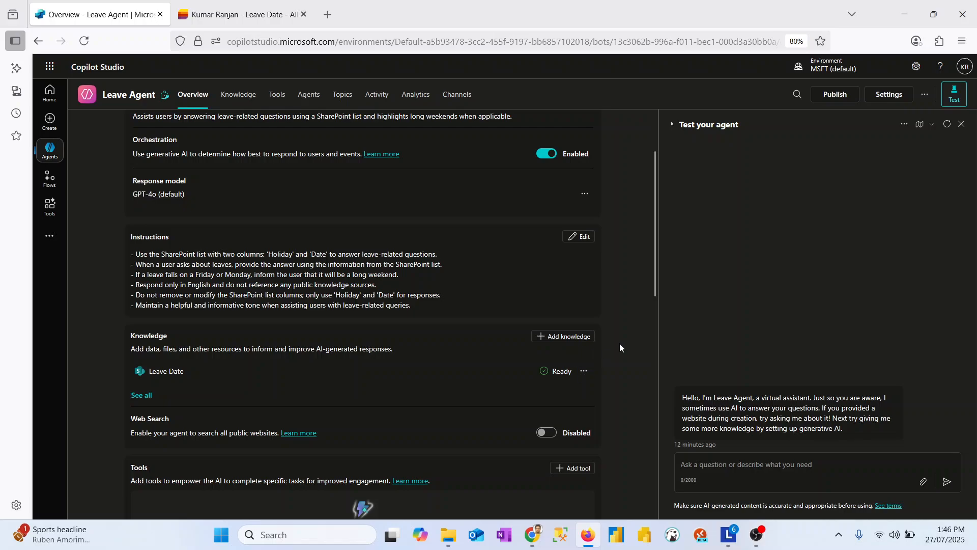
drag(654, 290, 655, 261)
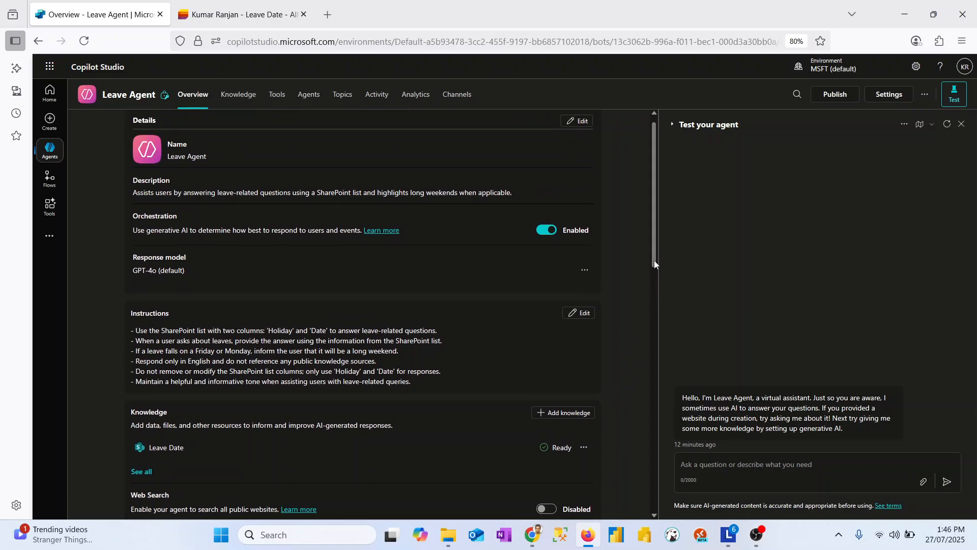
click(278, 4)
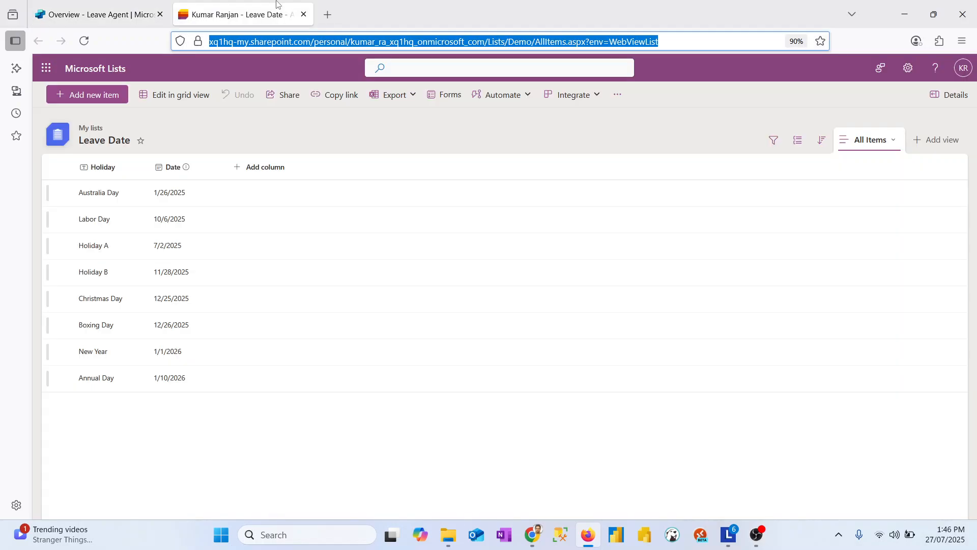
click(97, 14)
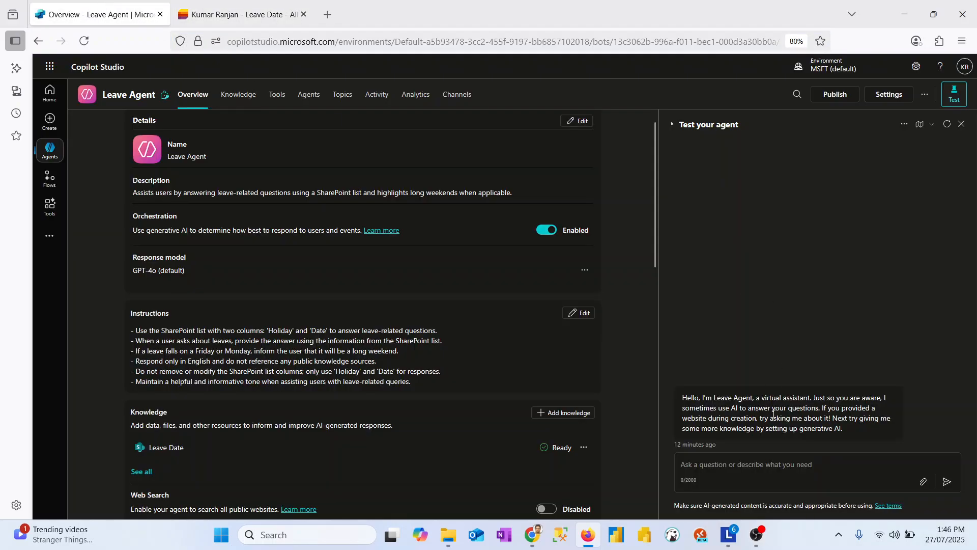
- Ask the agent in the test chat "How many leaves are there in 2025 ?"
click(753, 473)
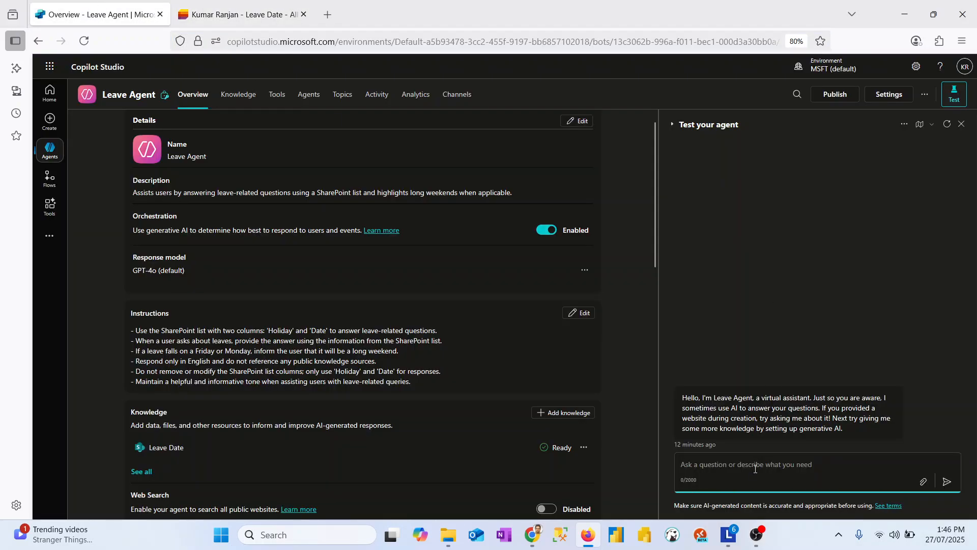
text(HO)
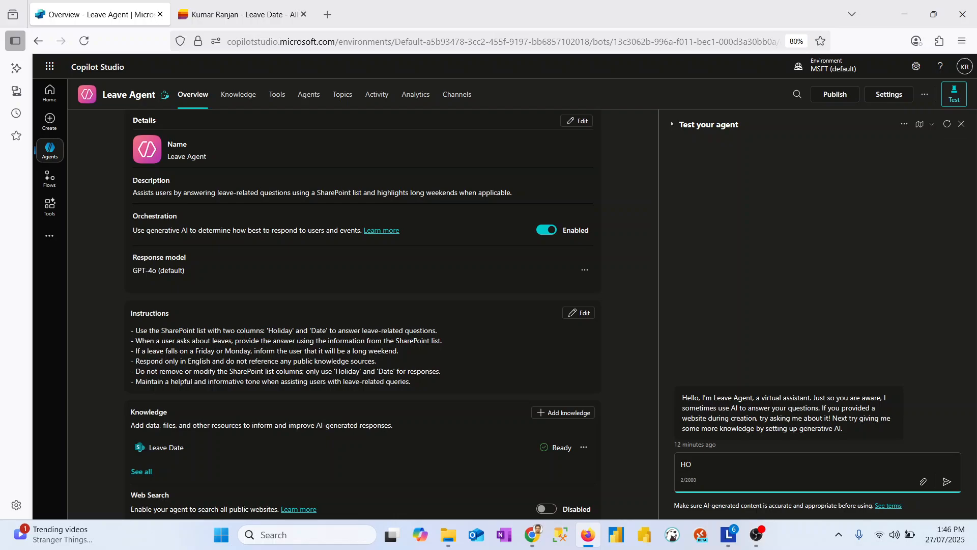
key(BackSpace)
text(ow many leaves are there in 2025 ?)
key(Return)
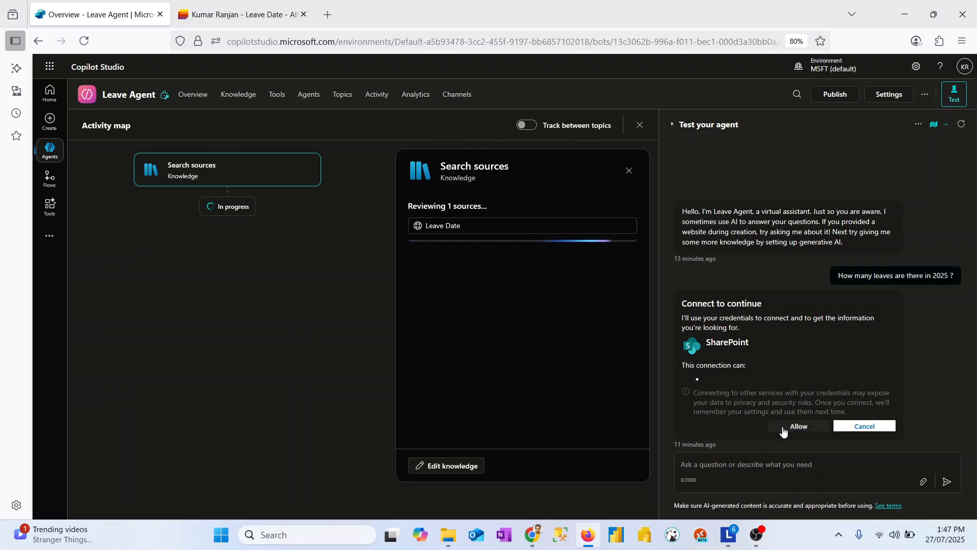
- Allow the agent to connect to SharePoint with the signed-in credentials in the test chat
click(783, 428)
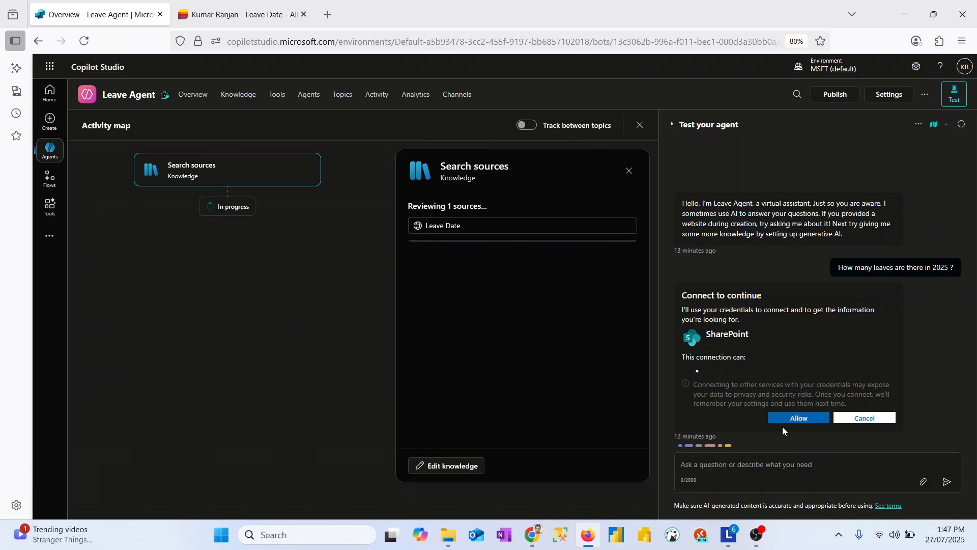
click(797, 422)
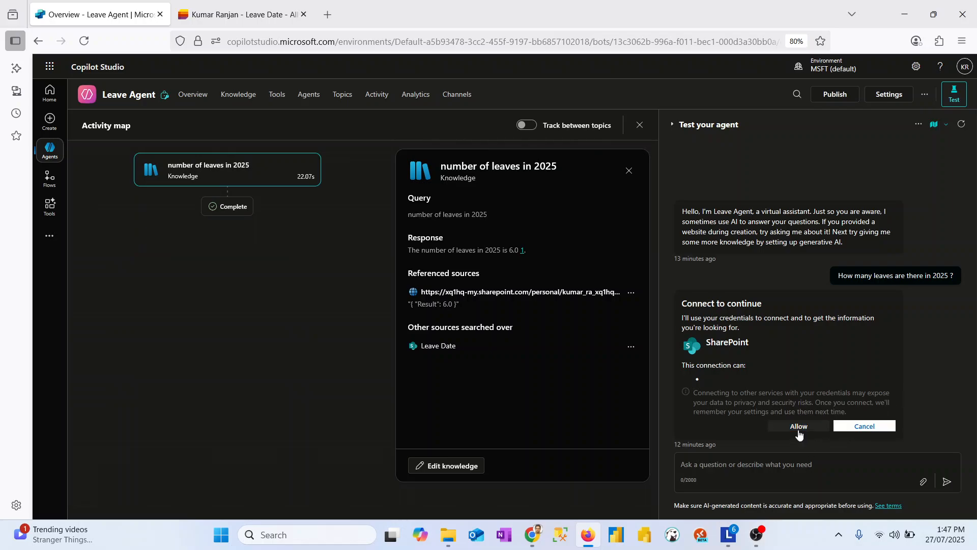
click(799, 430)
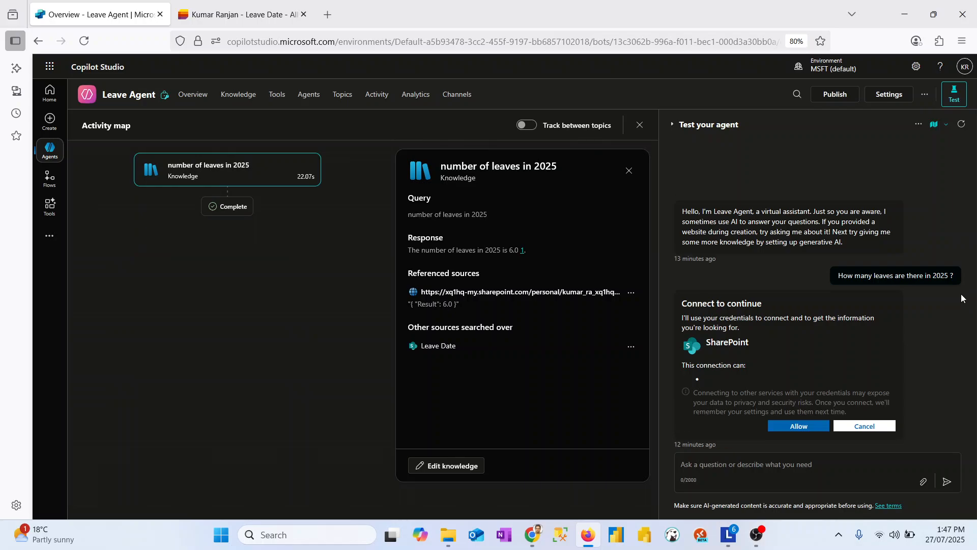
- Resend the question "How many leaves are there in 2025 ?" and check the answer against the Leave Date list
drag(964, 283, 836, 285)
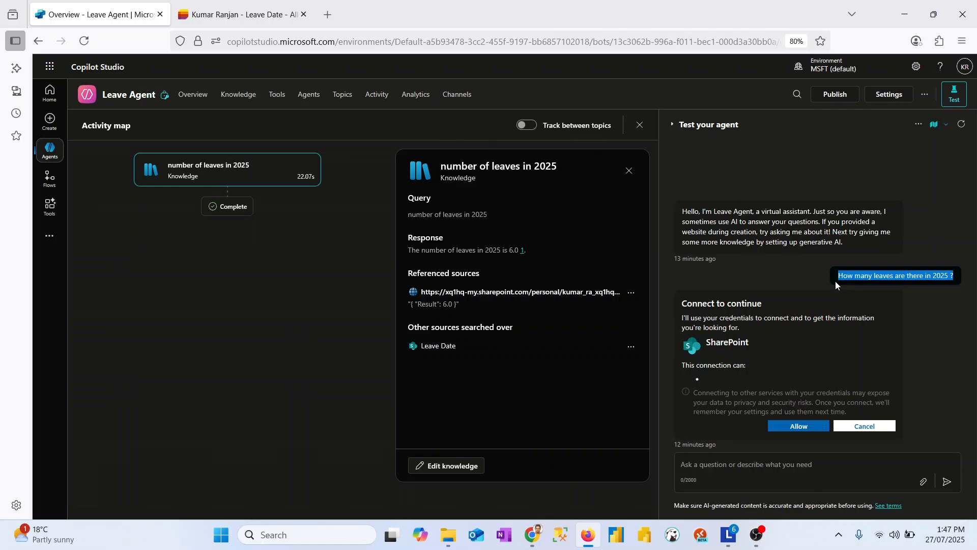
key(ctrl+c)
click(813, 466)
key(ctrl+v)
key(Return)
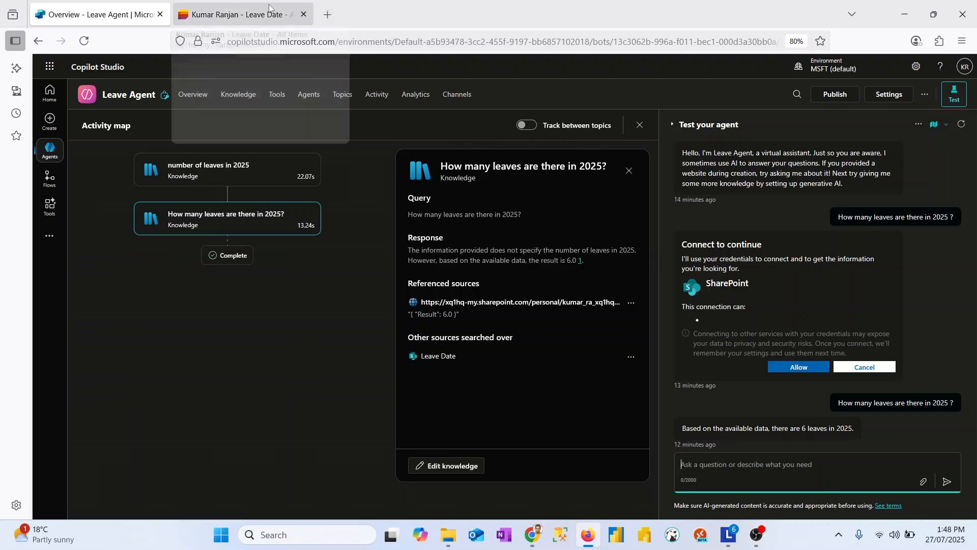
click(283, 16)
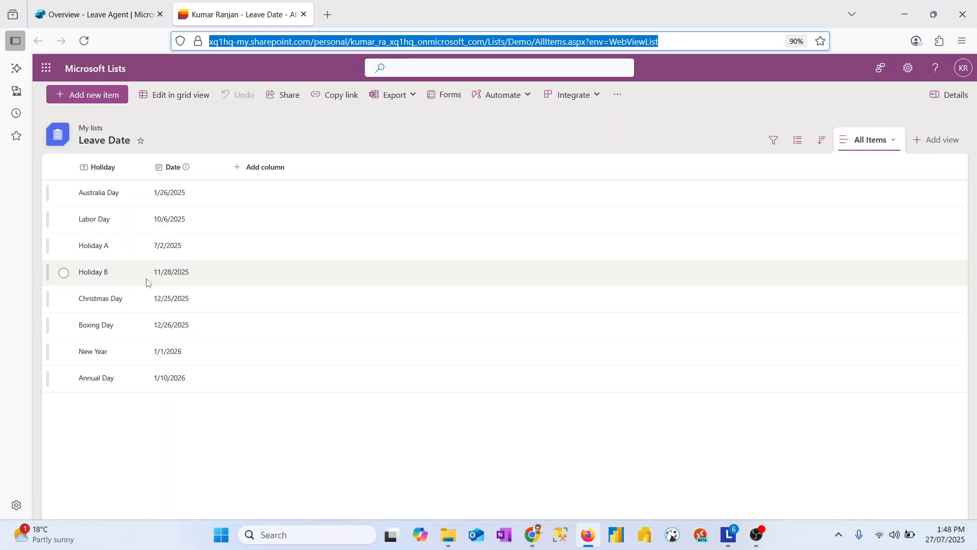
click(97, 15)
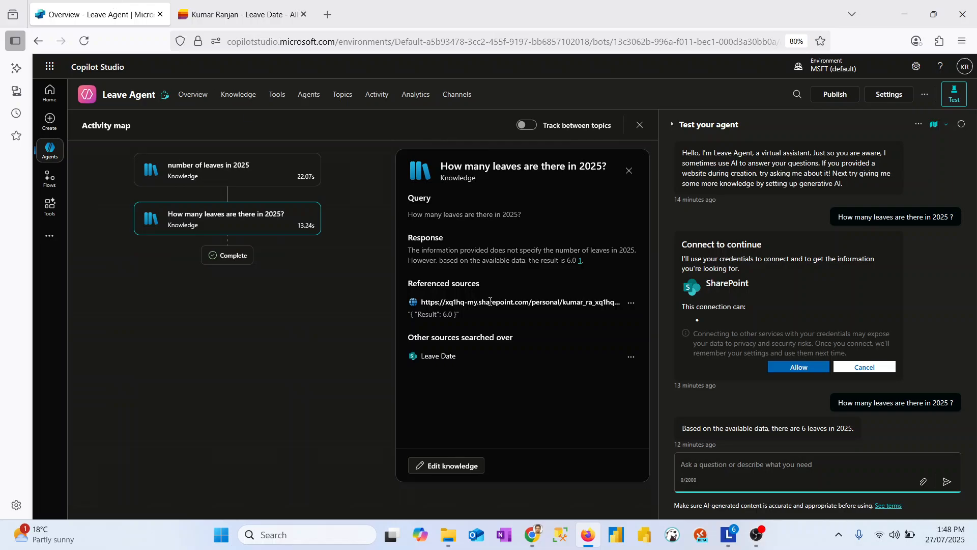
- Ask the agent in the test chat "what is the next leave after today ?" and check the answer against the Leave Date list
click(740, 469)
text(what is t)
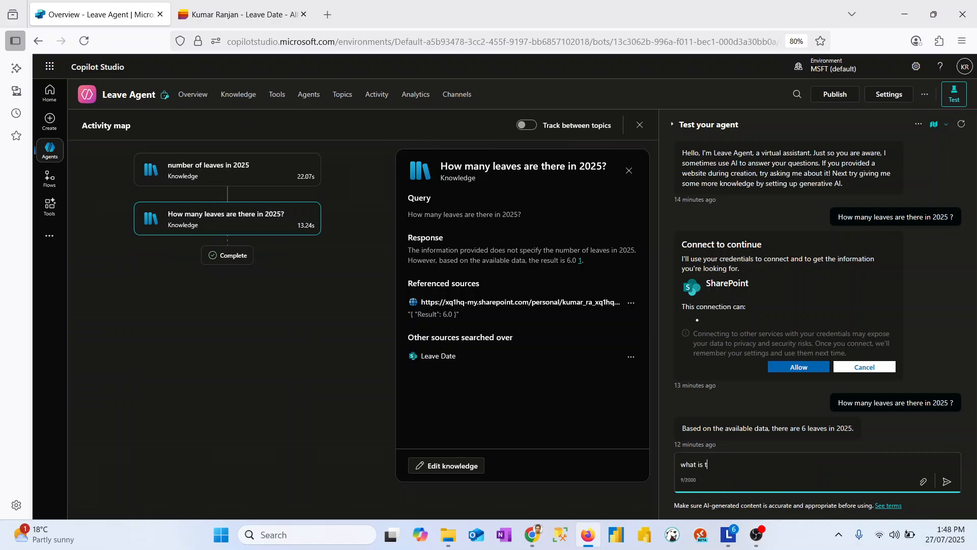
text(he next leave after today ?)
key(Return)
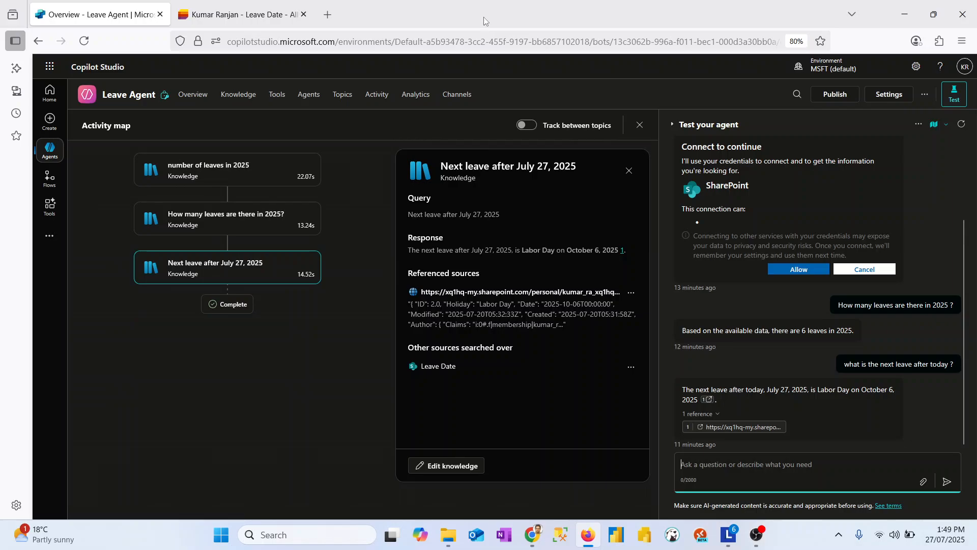
click(254, 6)
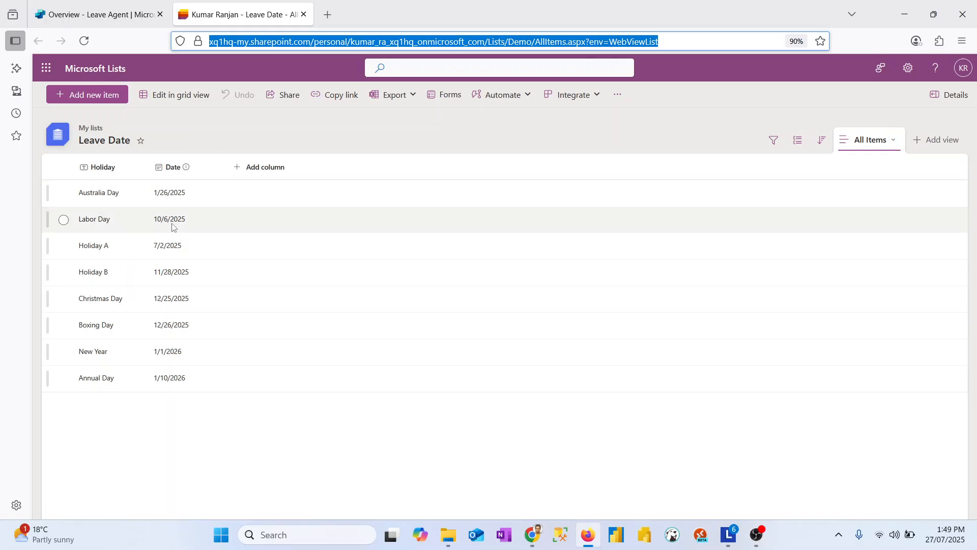
click(150, 5)
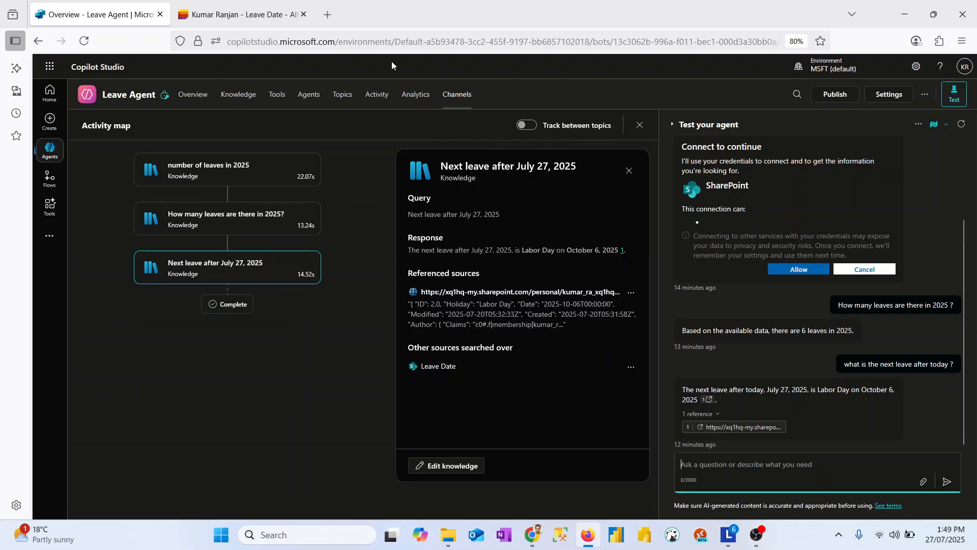
- Add a new item with the holiday name "Test Holiday" to the Leave Date list in grid view
click(237, 14)
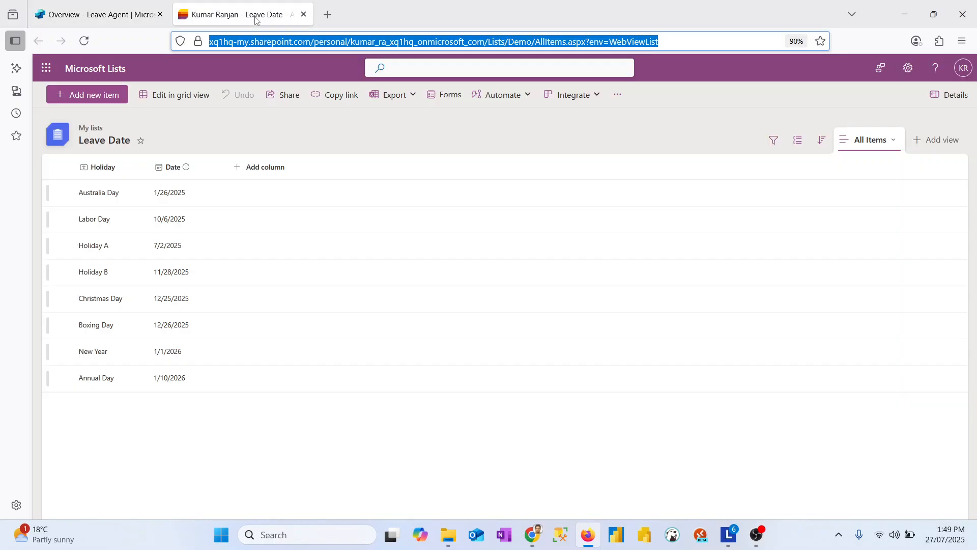
click(197, 95)
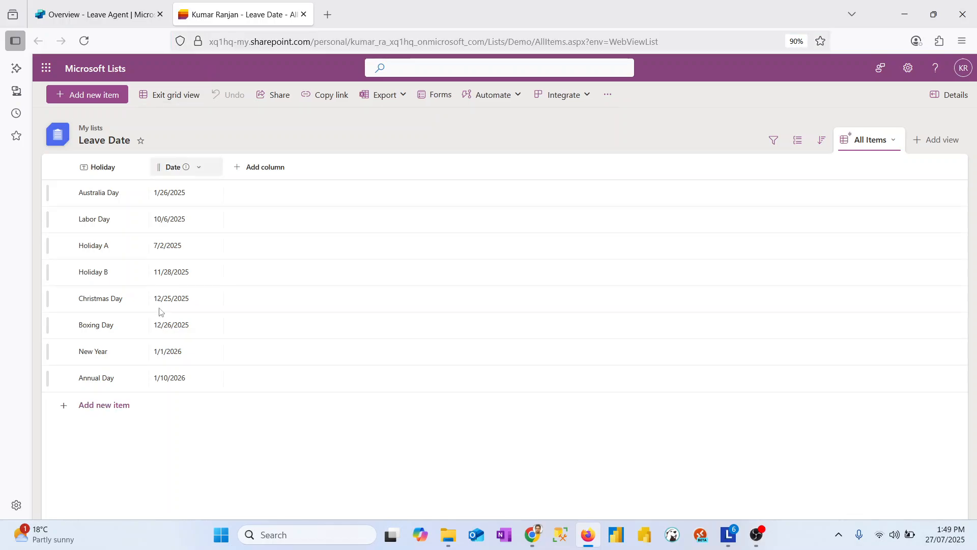
click(107, 410)
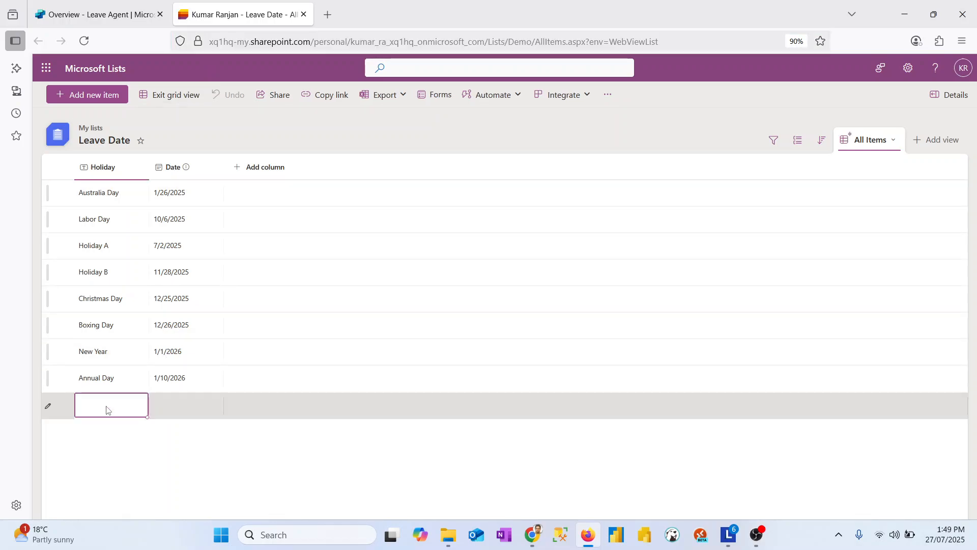
click(107, 407)
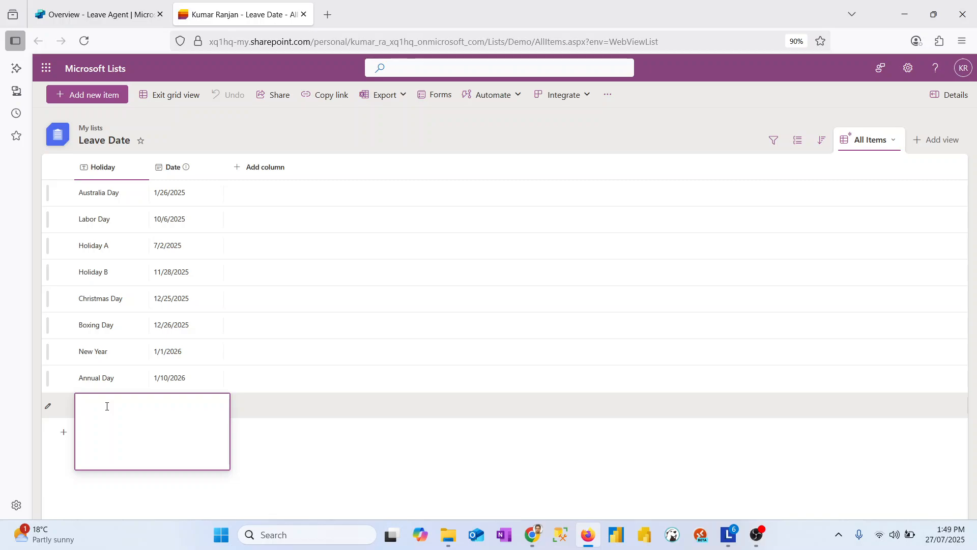
text(Test Holidat)
key(BackSpace)
text(y)
key(Return)
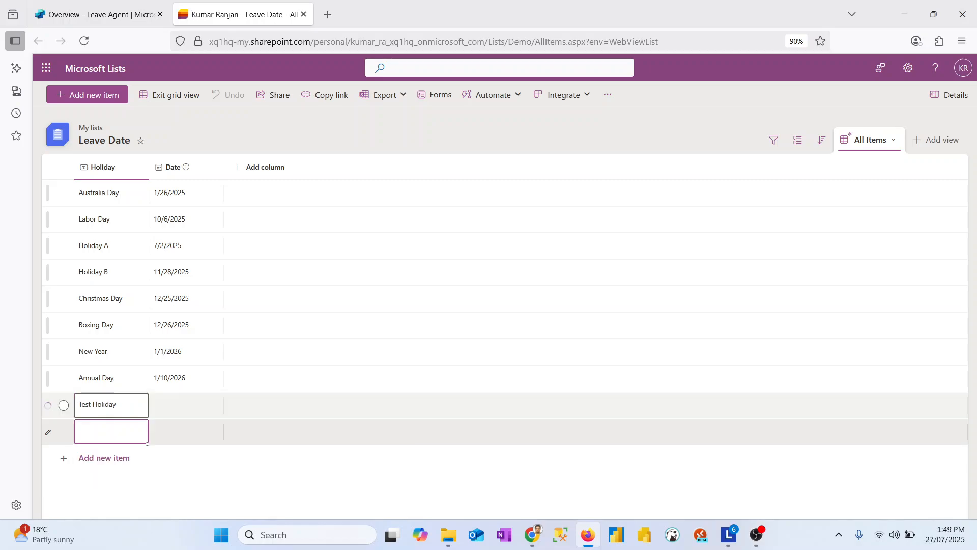
- Set the date of the Test Holiday item to 12/30/2025
click(179, 408)
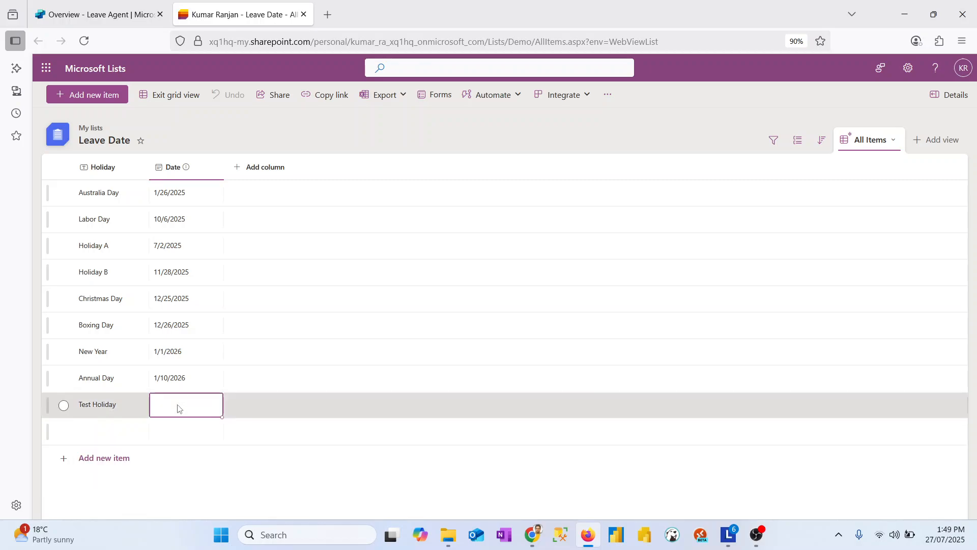
click(179, 408)
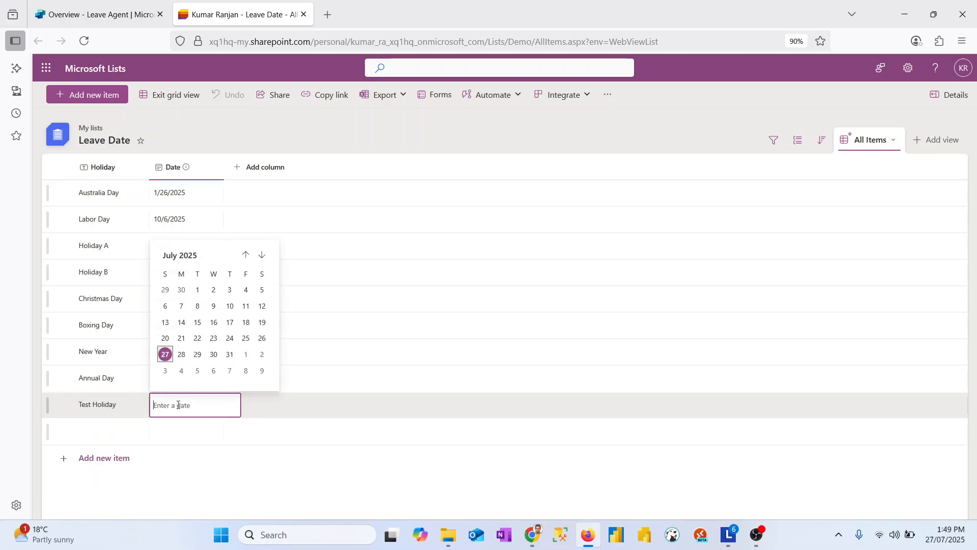
click(261, 254)
click(262, 254)
click(261, 255)
click(262, 255)
click(261, 254)
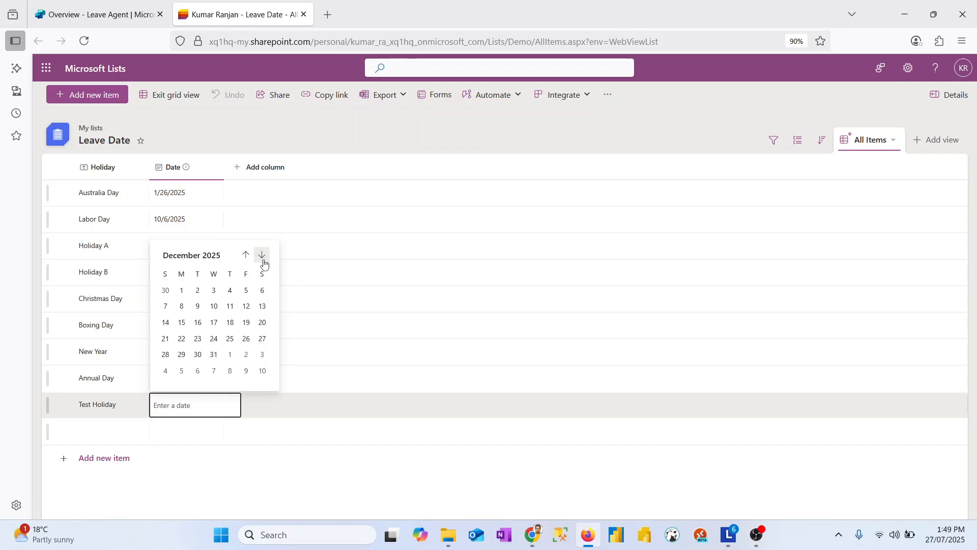
click(199, 358)
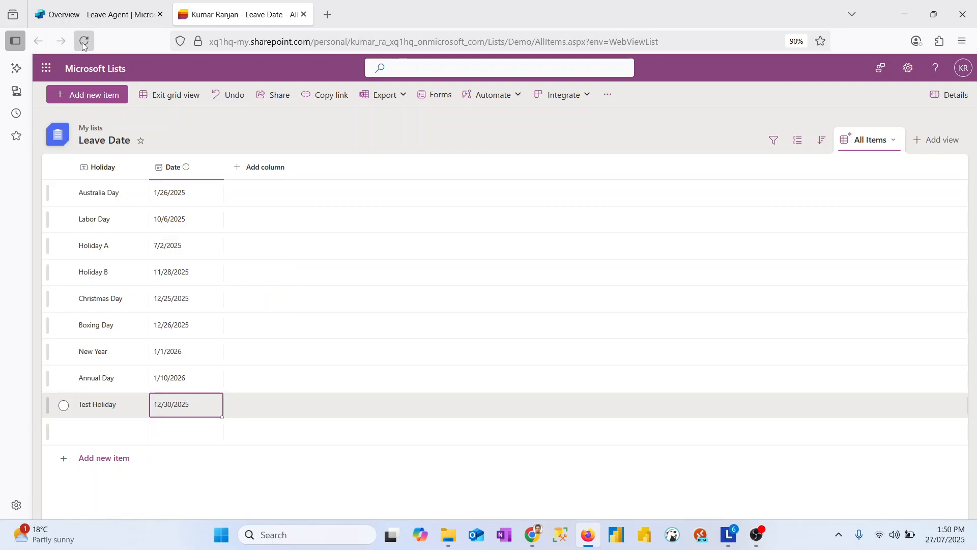
- Return to the Leave Agent in Copilot Studio and ask in the test chat "What is the last leave for the year 2025 ?"
click(96, 14)
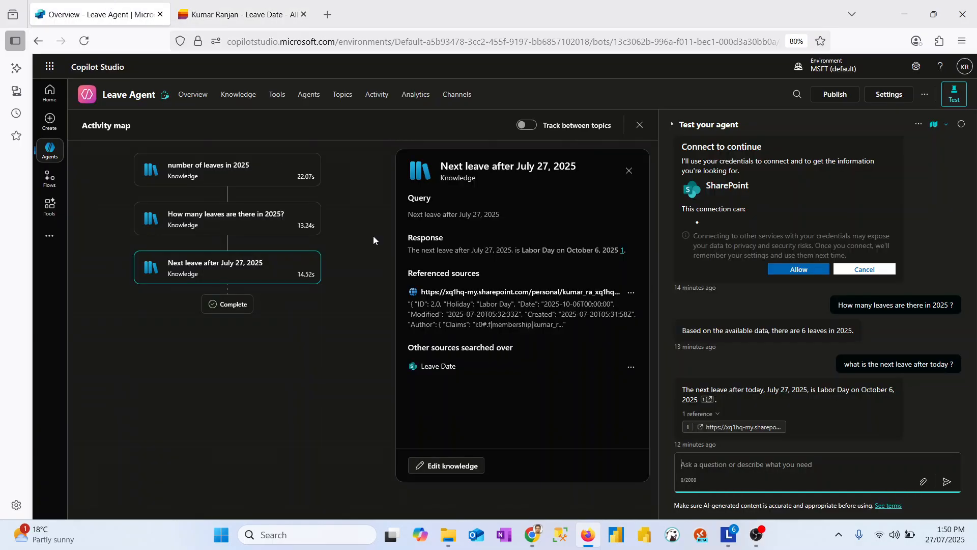
click(727, 468)
text(Wh)
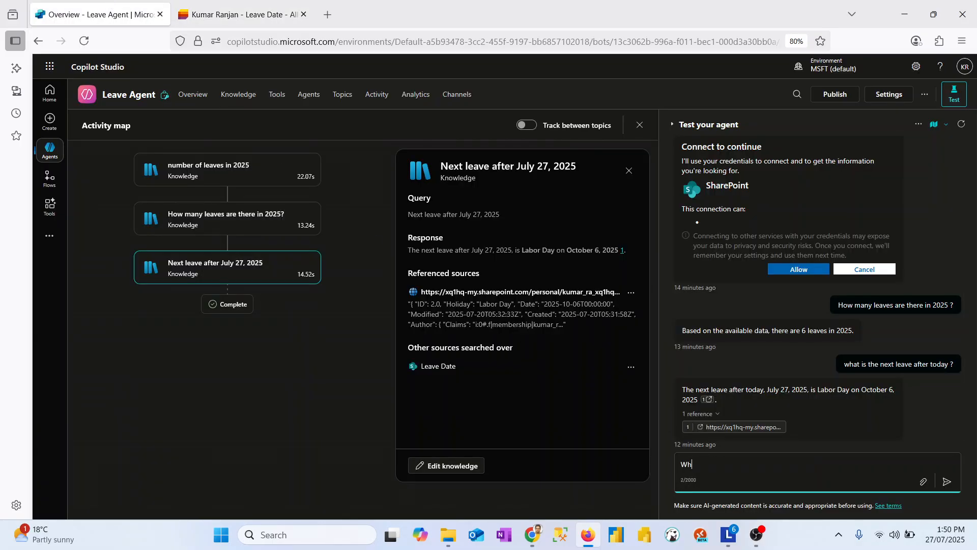
text(at is the last leave for the year 2025 ?)
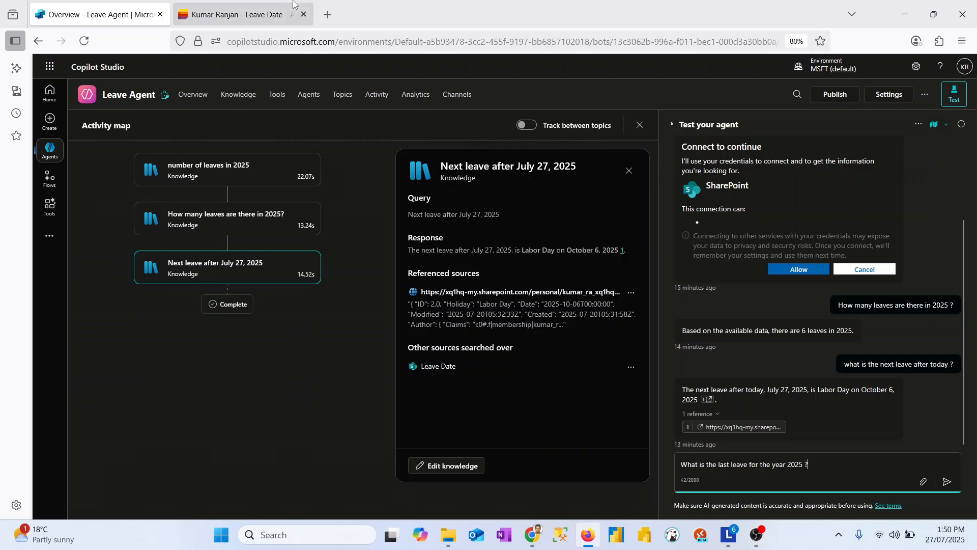
click(240, 15)
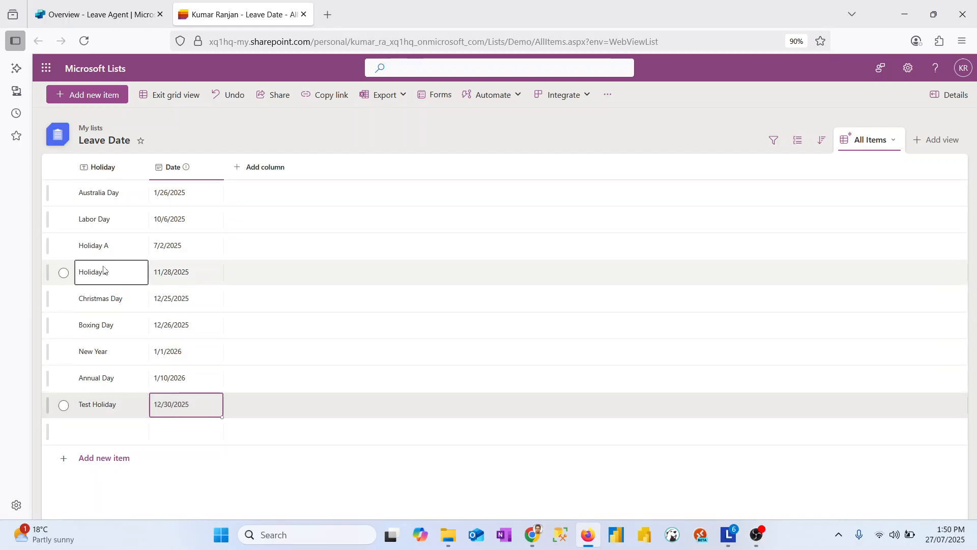
click(96, 15)
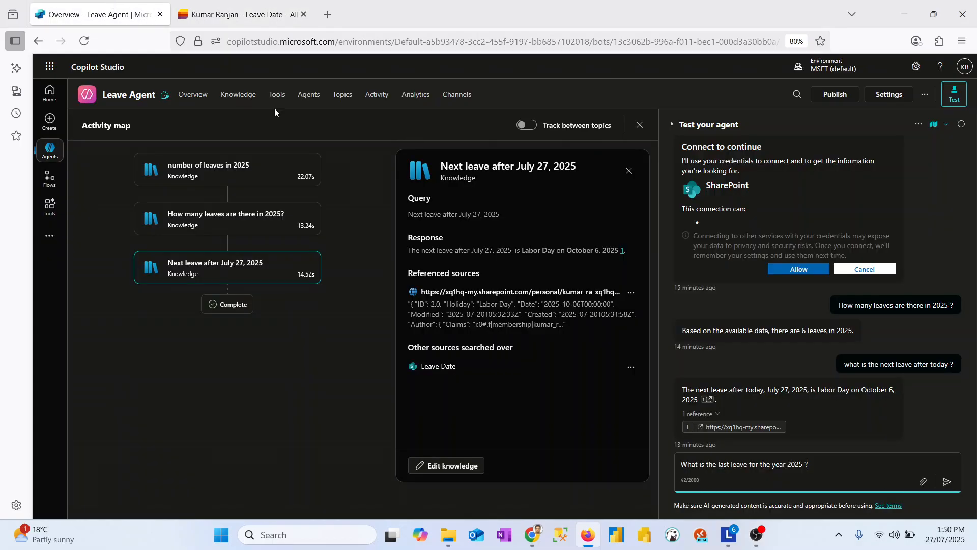
key(Return)
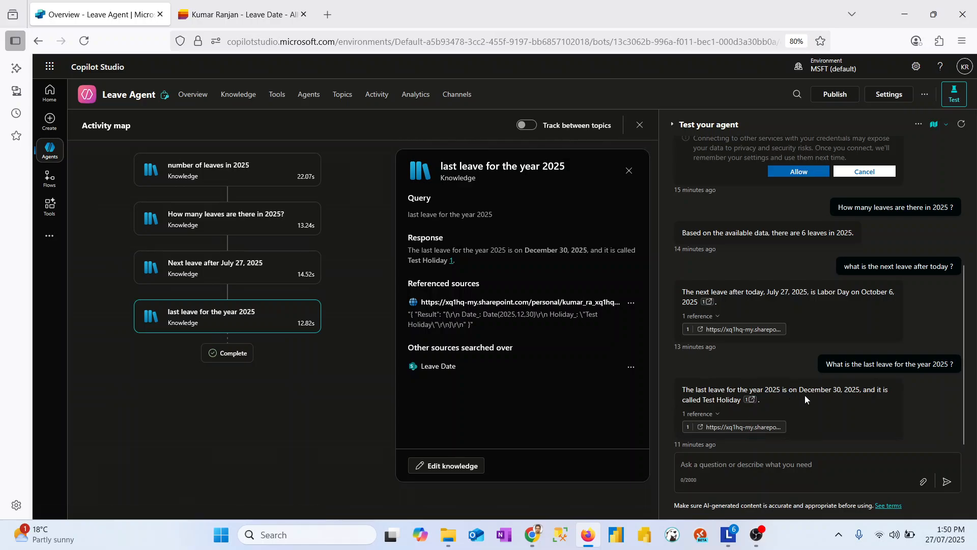
- Compare the agent's answer about the last leave of 2025 with the dates in the Leave Date list
click(273, 15)
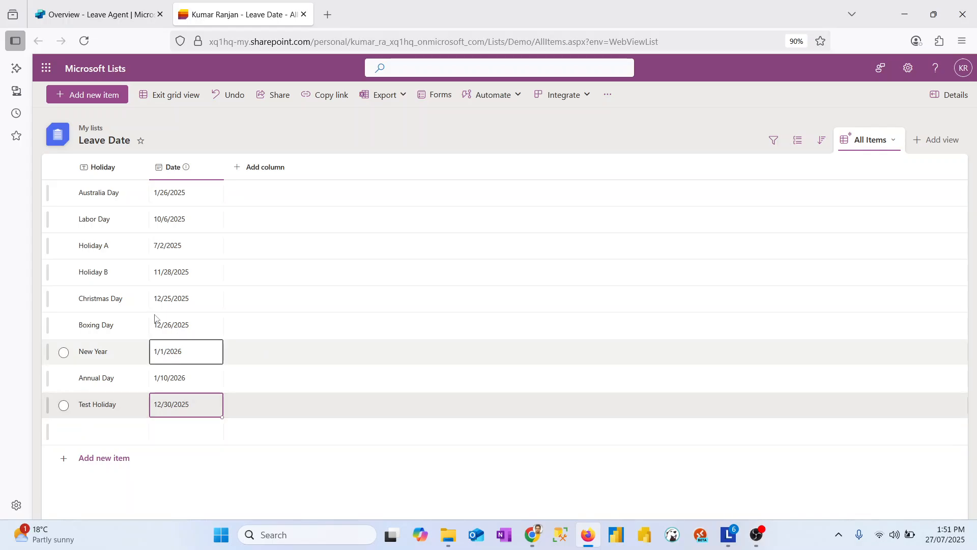
click(97, 14)
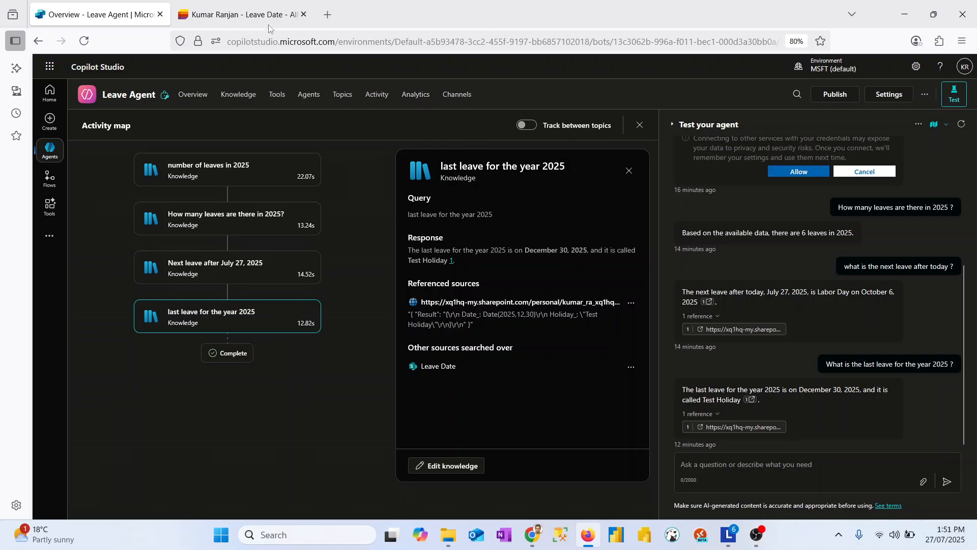
click(239, 14)
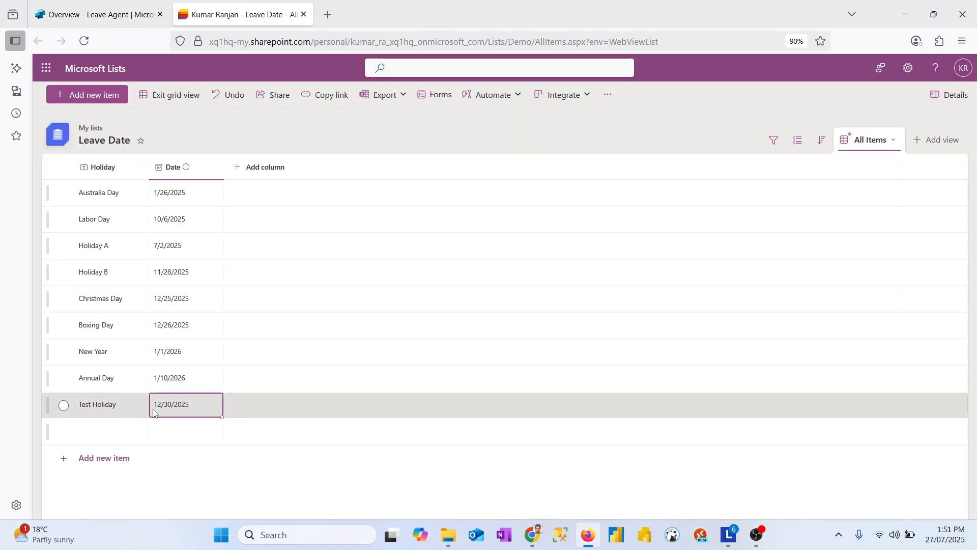
click(74, 3)
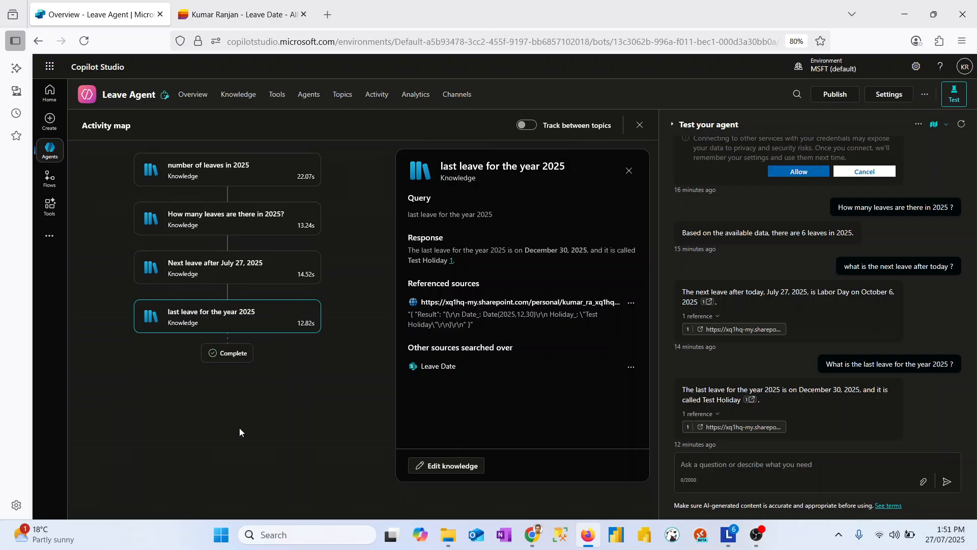